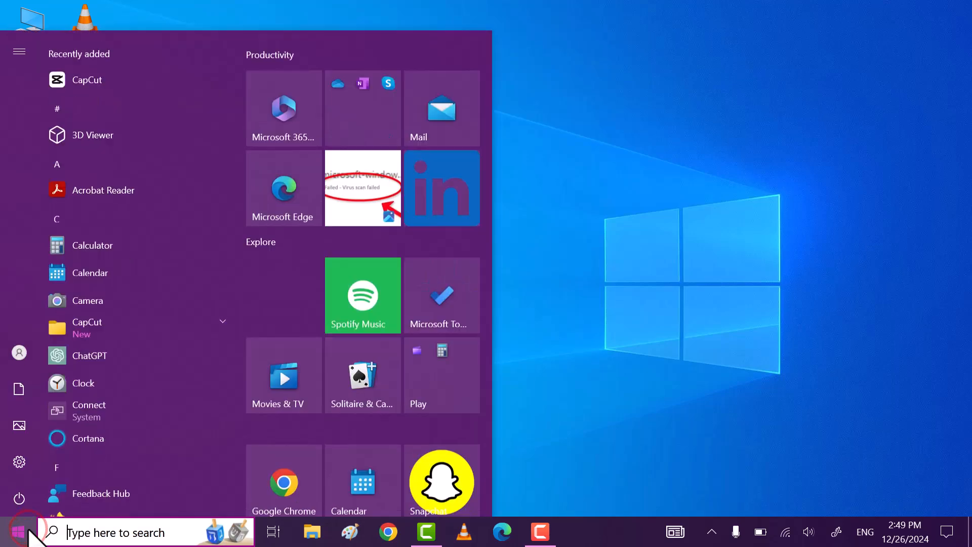
Open the Virus & threat protection settings of Windows Security, starting from Update & Security in Windows Settings
{"action": "mouse_move", "coordinate": [111, 471]}
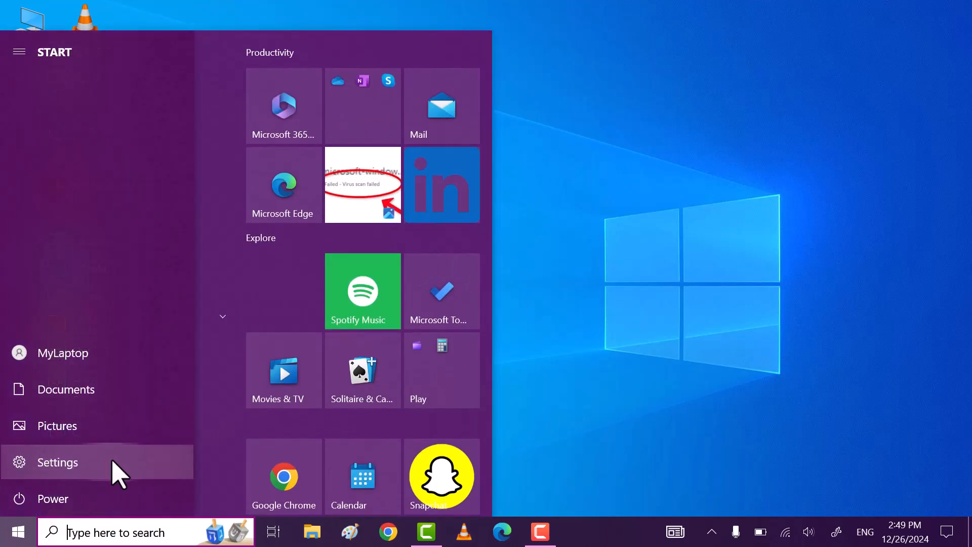
{"action": "left_click", "coordinate": [112, 463]}
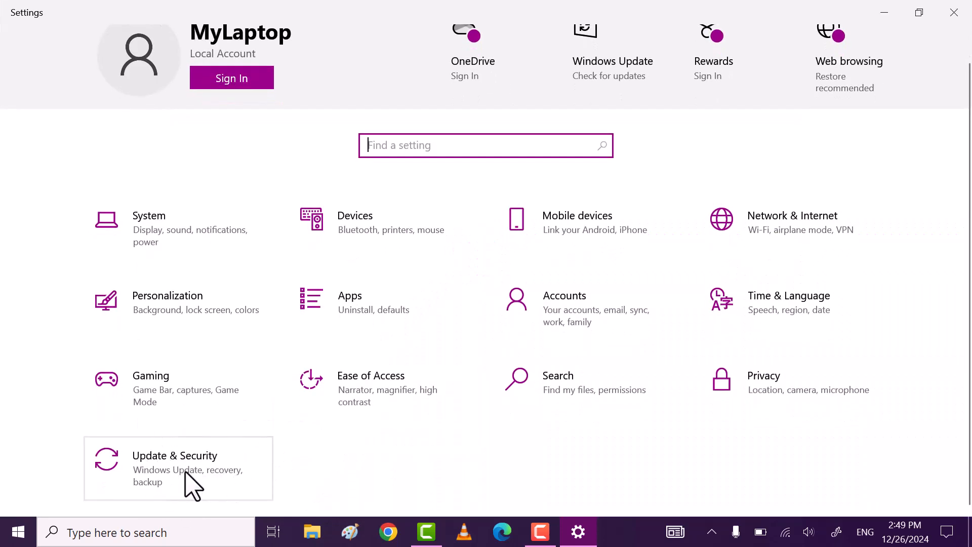
{"action": "left_click", "coordinate": [185, 471]}
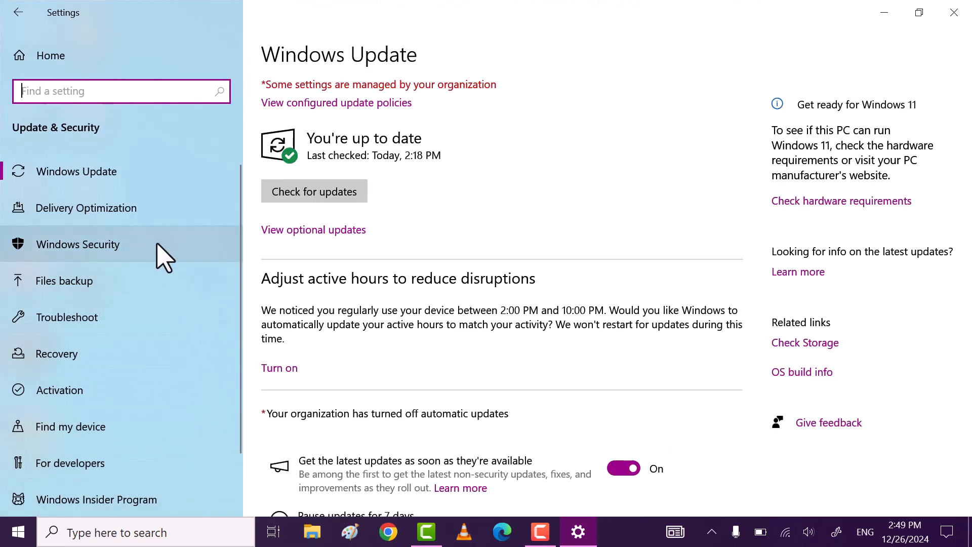
{"action": "left_click", "coordinate": [160, 255]}
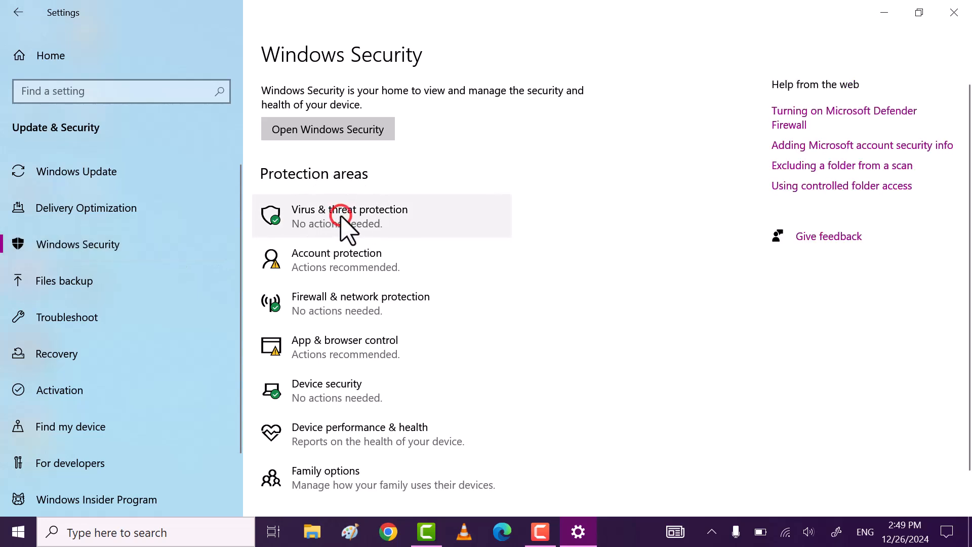
{"action": "left_click", "coordinate": [341, 217]}
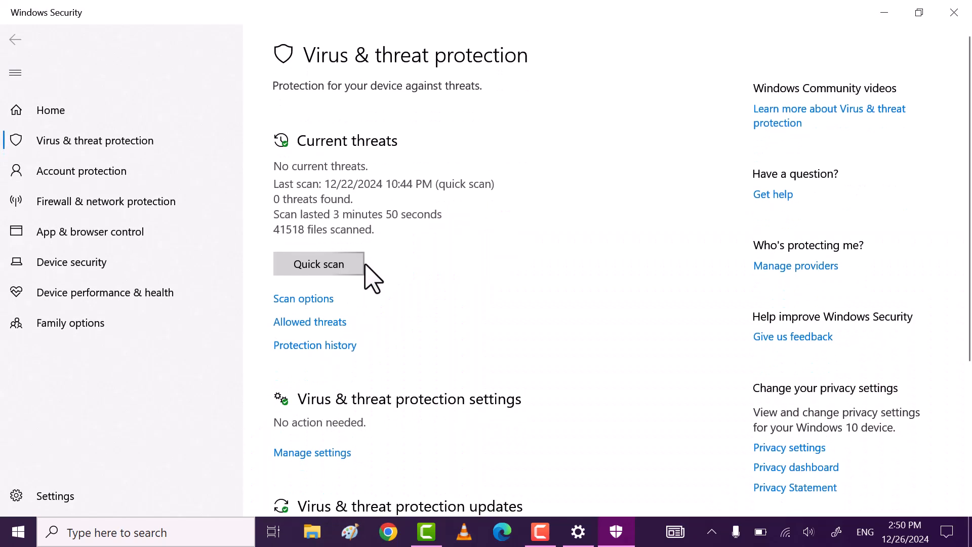
{"action": "scroll", "coordinate": [395, 326], "scroll_direction": "down", "scroll_amount": 3}
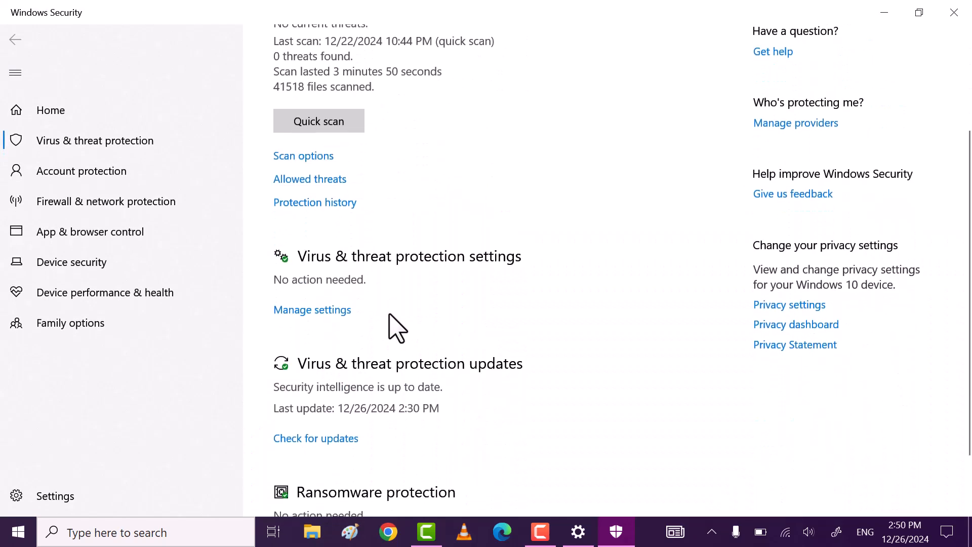
{"action": "left_click", "coordinate": [318, 305]}
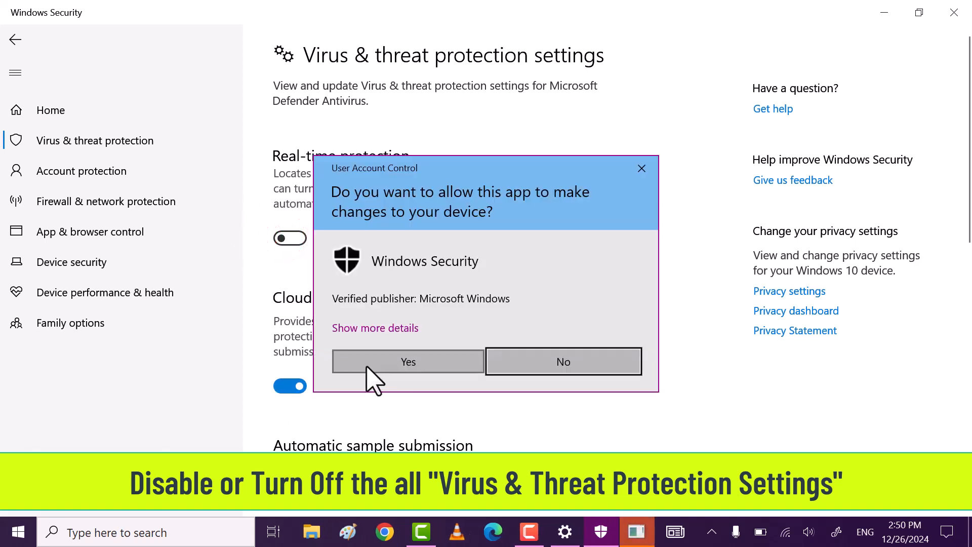
Turn off real-time protection, cloud-delivered protection, automatic sample submission and Tamper Protection, and close Windows Security
{"action": "left_click", "coordinate": [408, 360]}
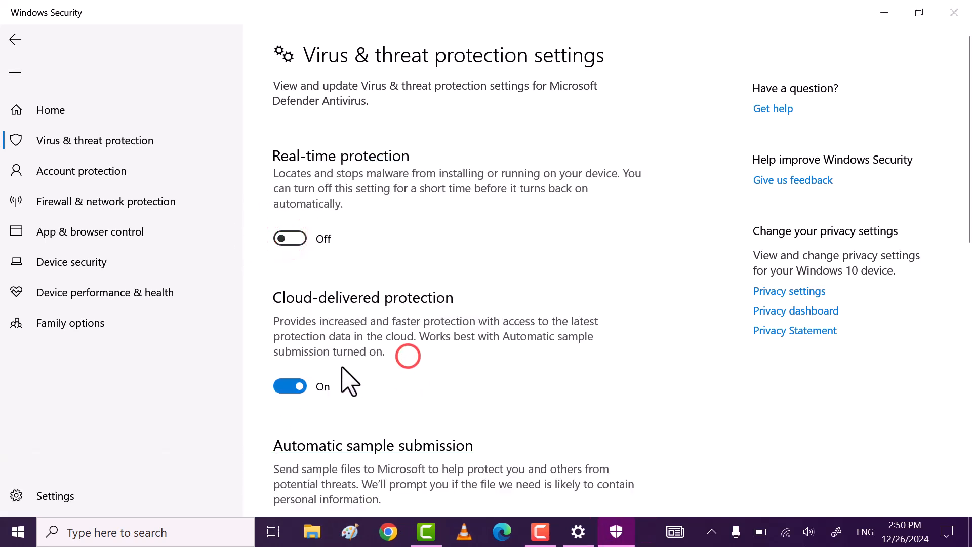
{"action": "left_click", "coordinate": [284, 402]}
{"action": "scroll", "coordinate": [384, 379], "scroll_direction": "down", "scroll_amount": 4}
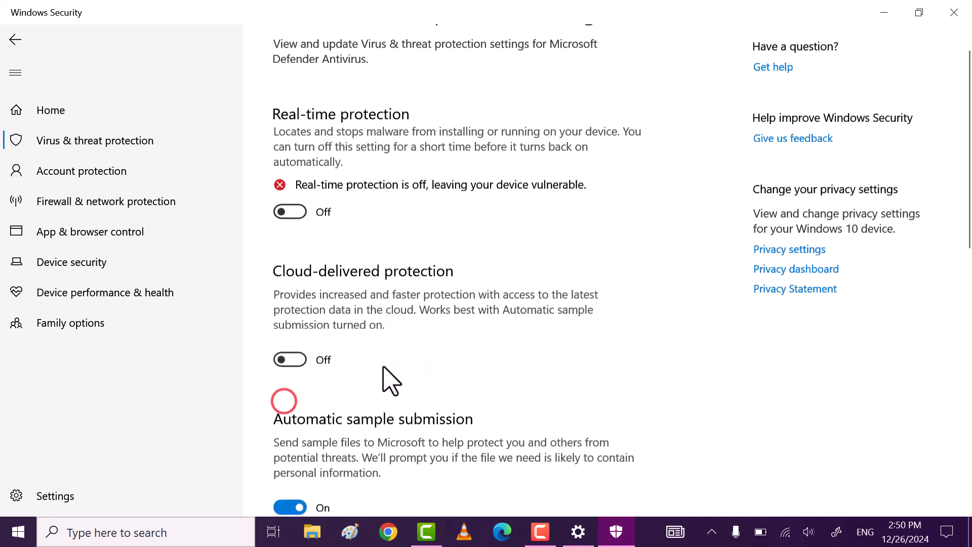
{"action": "left_click", "coordinate": [287, 360]}
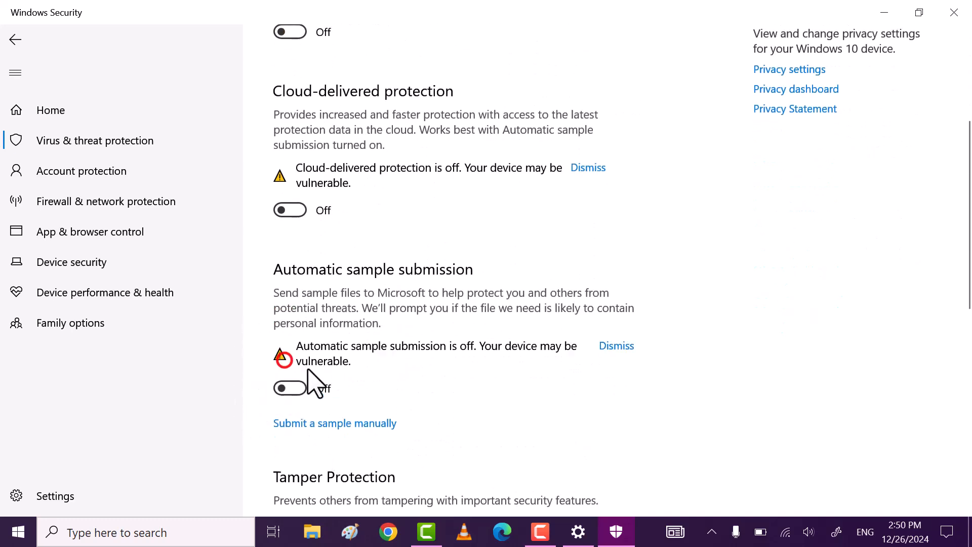
{"action": "scroll", "coordinate": [304, 374], "scroll_direction": "down", "scroll_amount": 4}
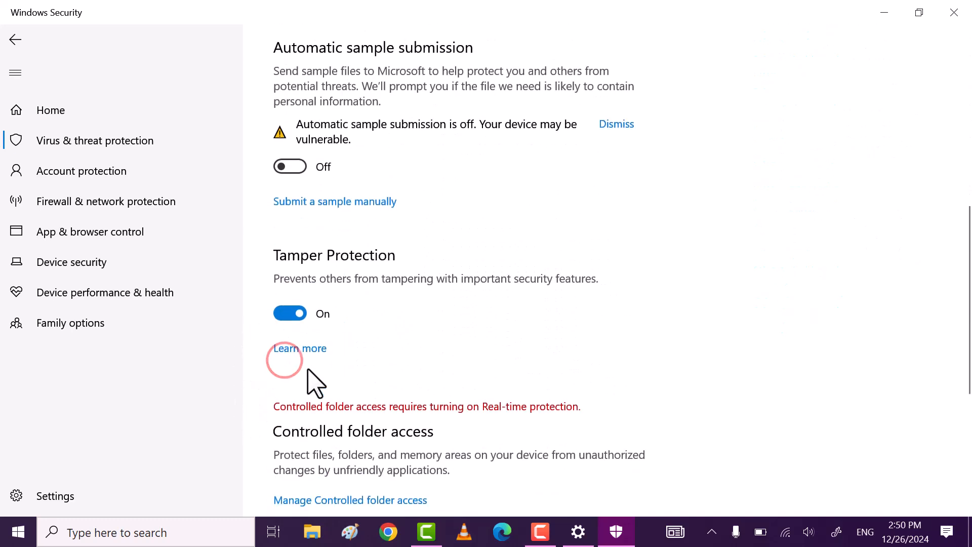
{"action": "left_click", "coordinate": [287, 313]}
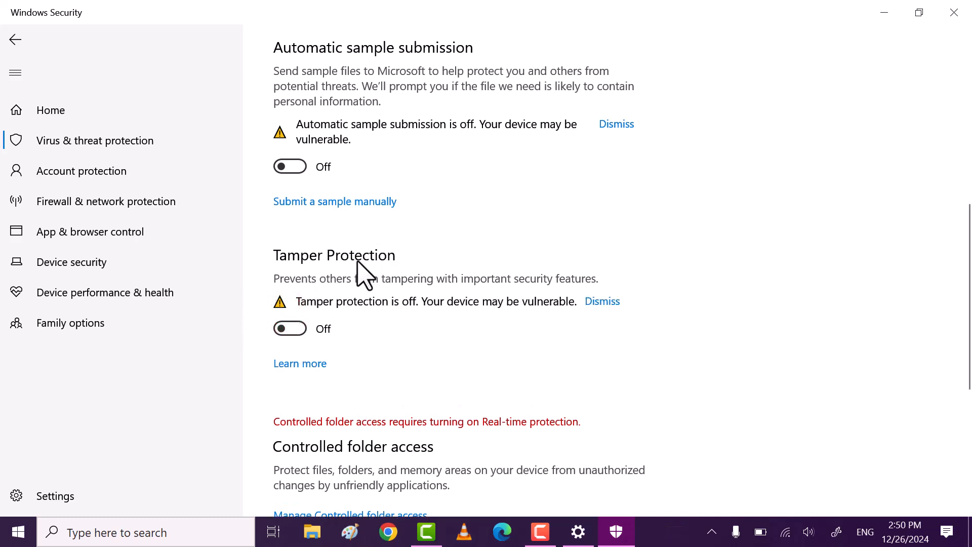
{"action": "scroll", "coordinate": [591, 278], "scroll_direction": "up", "scroll_amount": 6}
{"action": "left_click", "coordinate": [954, 13]}
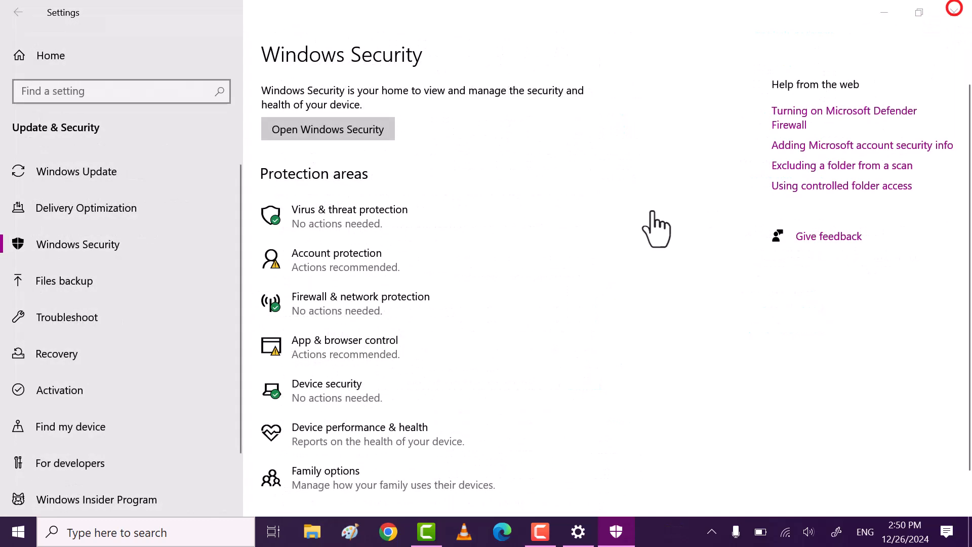
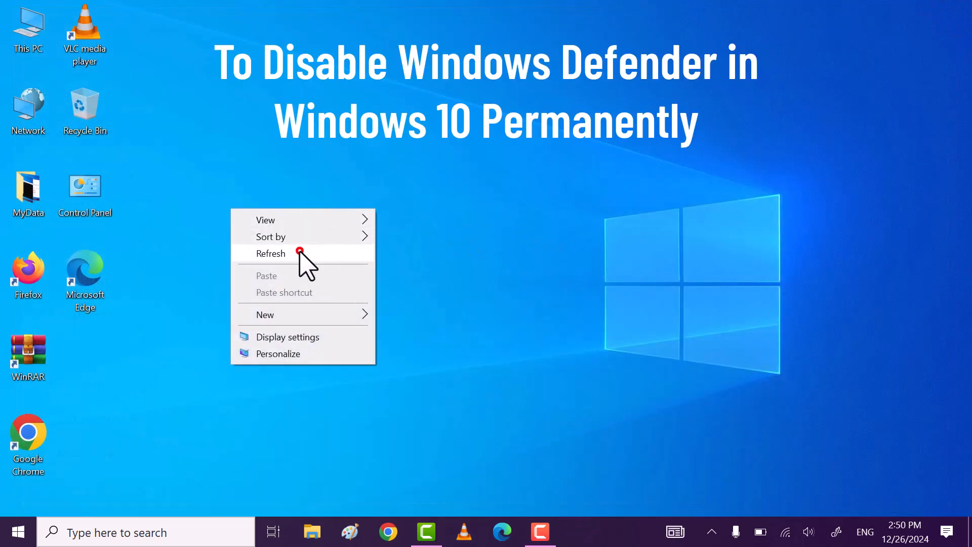
Refresh the desktop and launch Registry Editor by running regedit, allowing it to make changes to the device
{"action": "left_click", "coordinate": [299, 251]}
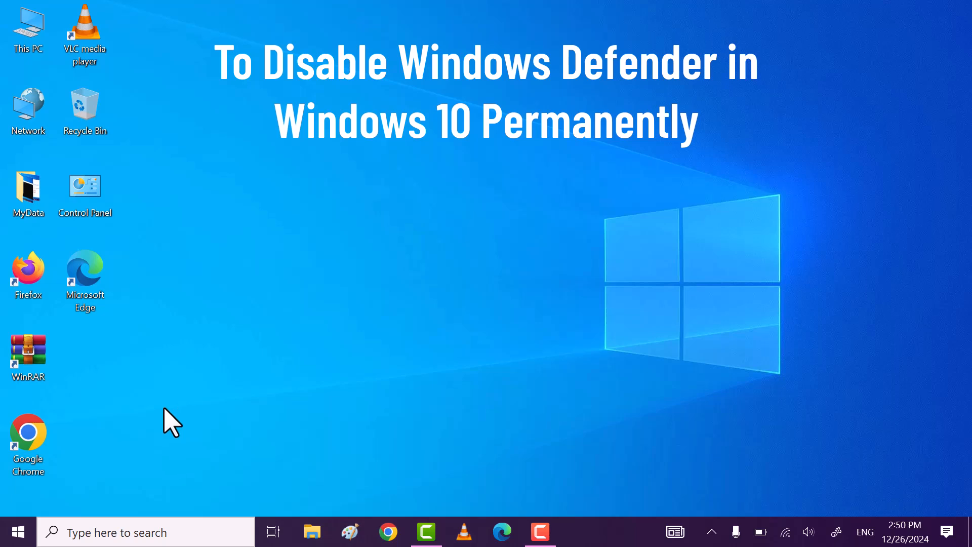
{"action": "right_click", "coordinate": [29, 526]}
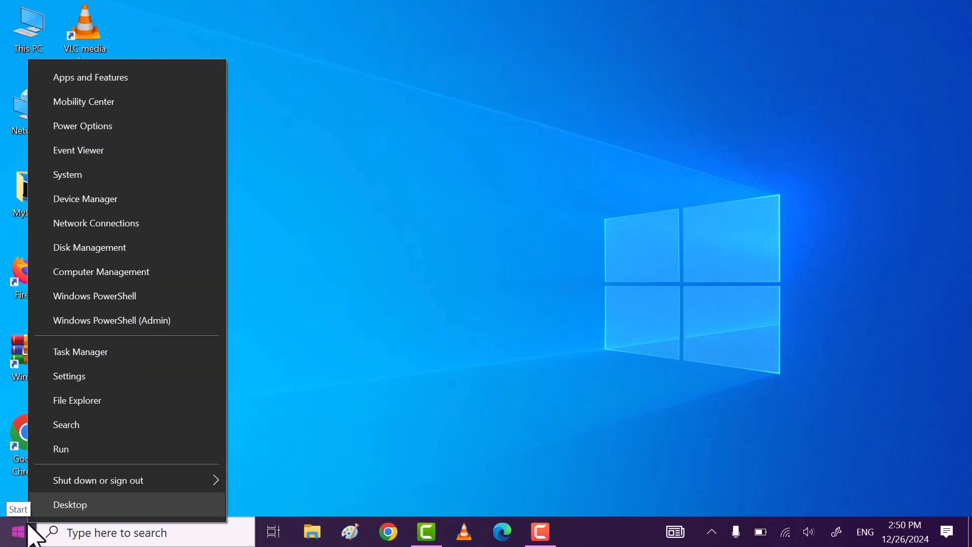
{"action": "left_click", "coordinate": [147, 446]}
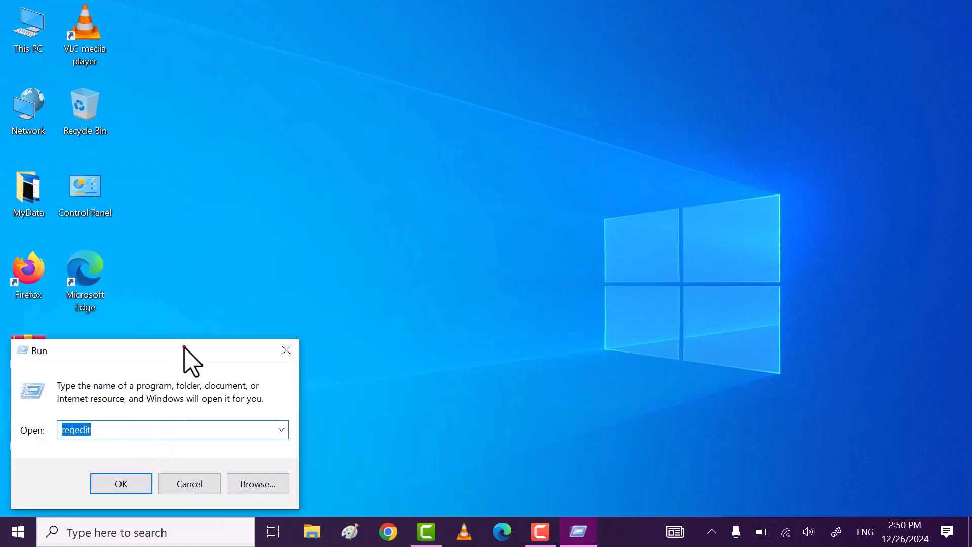
{"action": "left_click_drag", "start_coordinate": [183, 347], "coordinate": [541, 178]}
{"action": "left_click", "coordinate": [439, 266]}
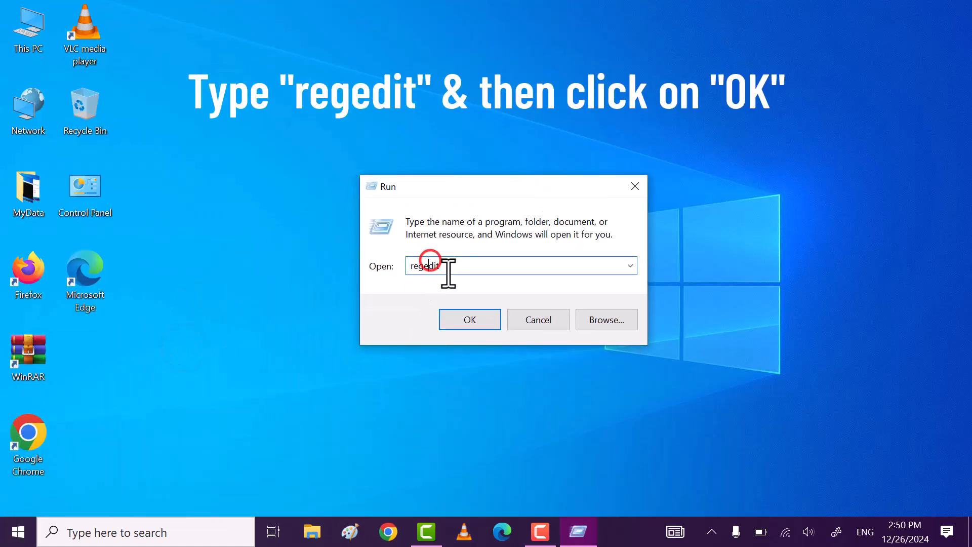
{"action": "left_click_drag", "start_coordinate": [449, 268], "coordinate": [415, 272]}
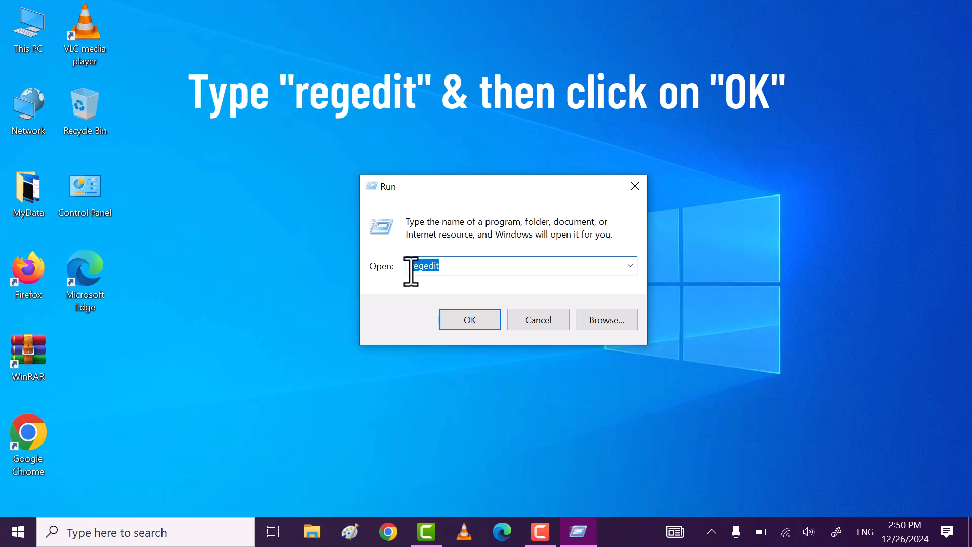
{"action": "left_click", "coordinate": [465, 323]}
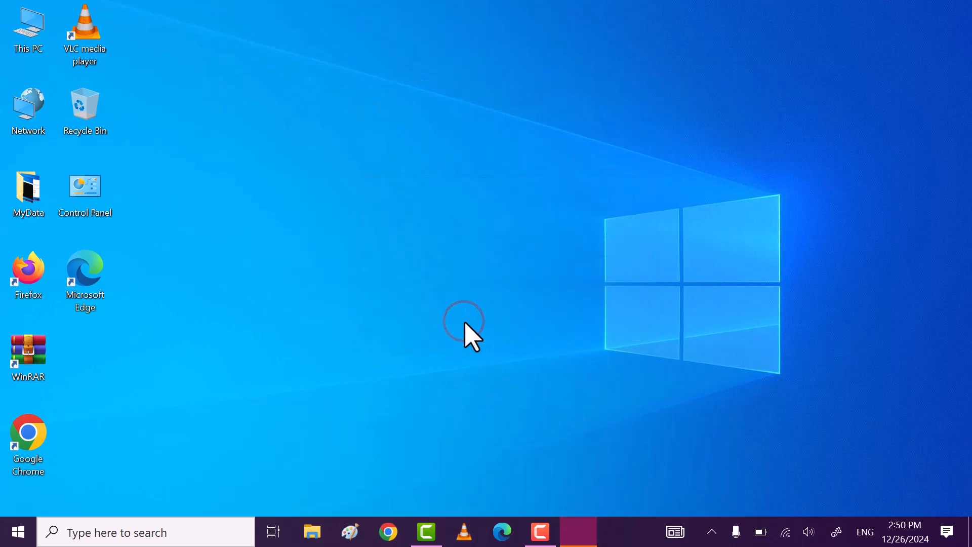
{"action": "left_click", "coordinate": [419, 364]}
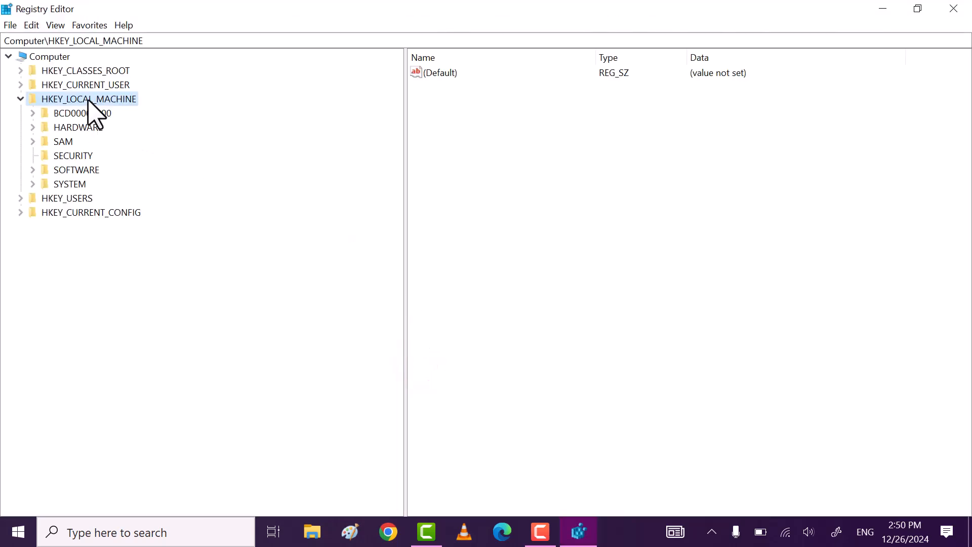
Expand HKEY_LOCAL_MACHINE and its SOFTWARE key in the registry tree
{"action": "left_click", "coordinate": [87, 99]}
{"action": "left_click", "coordinate": [20, 98]}
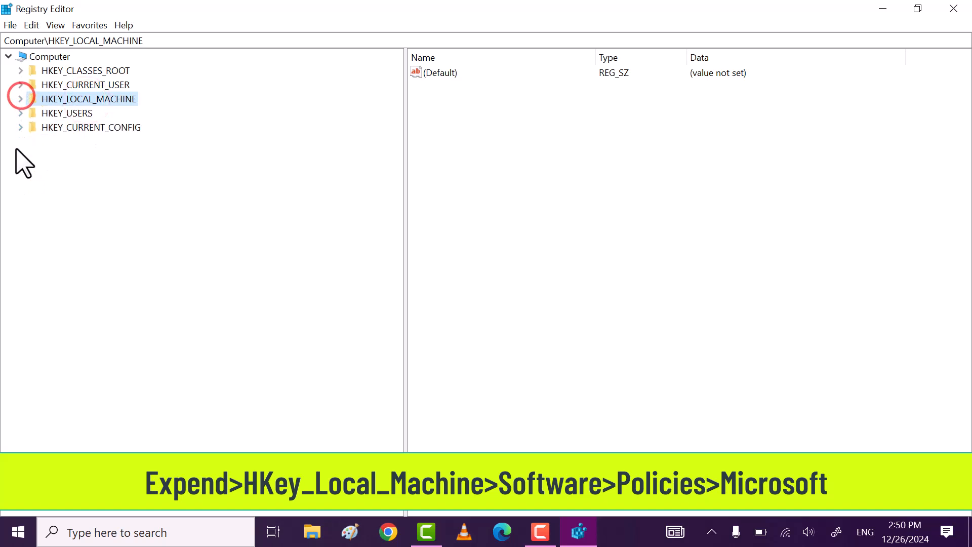
{"action": "left_click", "coordinate": [22, 101]}
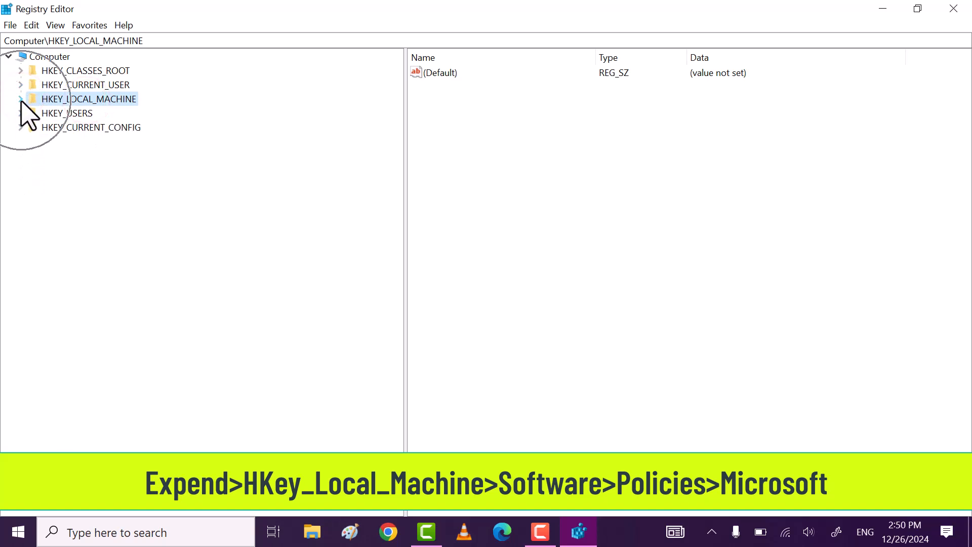
{"action": "left_click", "coordinate": [20, 98]}
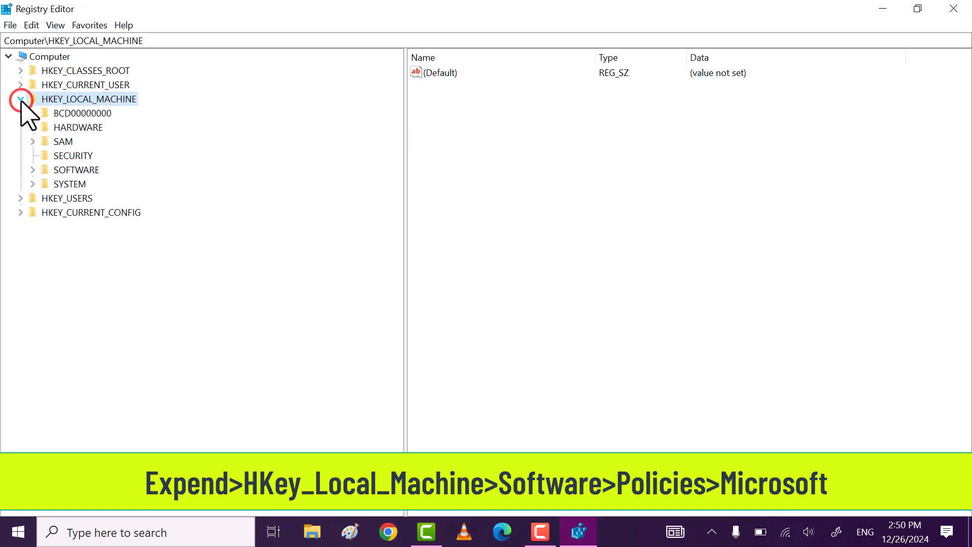
{"action": "left_click", "coordinate": [75, 169]}
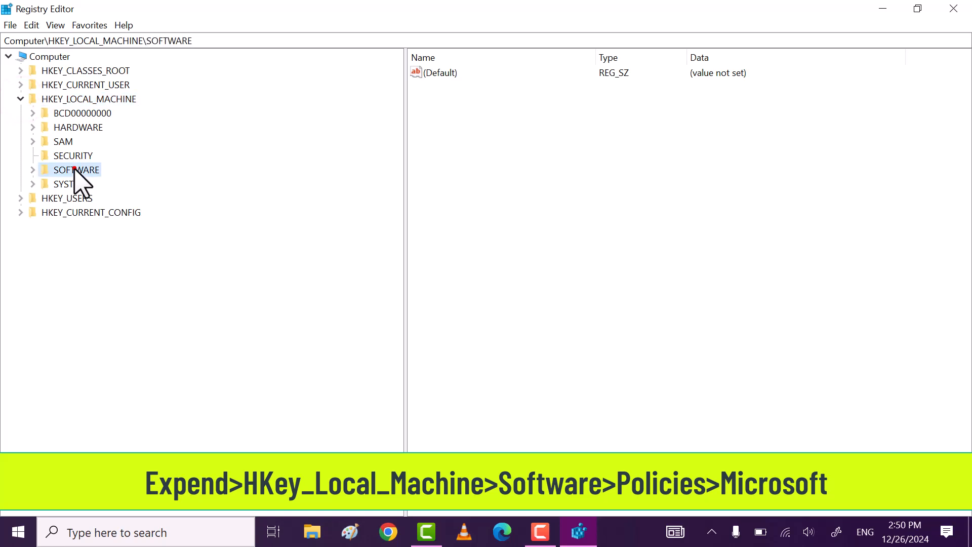
{"action": "left_click", "coordinate": [32, 169]}
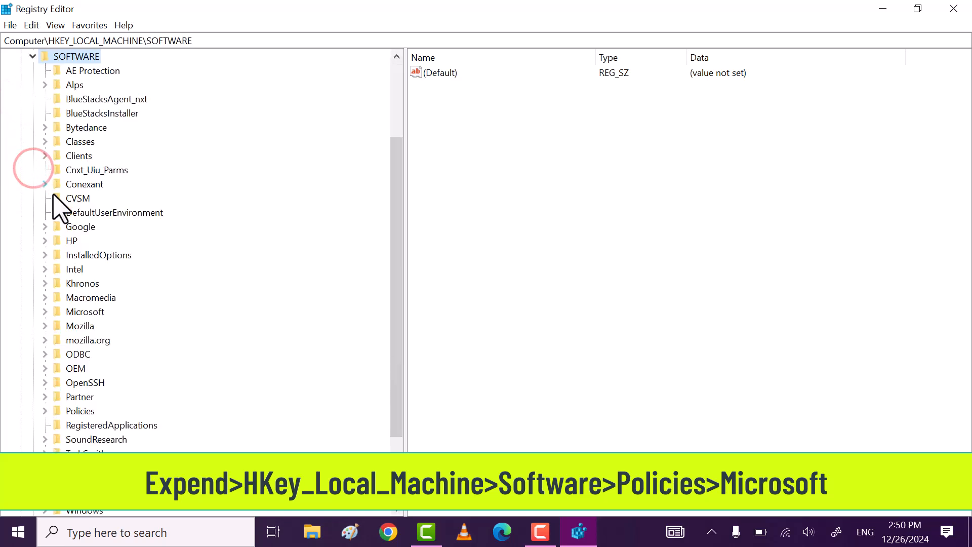
Expand Policies and its Microsoft subkey under SOFTWARE, and select the Windows Defender key
{"action": "scroll", "coordinate": [174, 308], "scroll_direction": "down", "scroll_amount": 2}
{"action": "scroll", "coordinate": [172, 301], "scroll_direction": "down", "scroll_amount": 1}
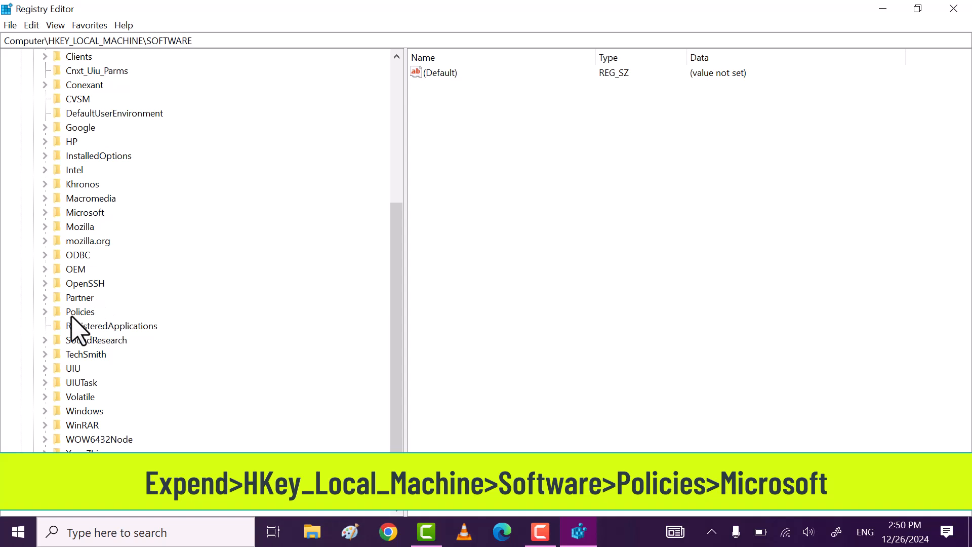
{"action": "left_click", "coordinate": [77, 313]}
{"action": "left_click", "coordinate": [45, 311]}
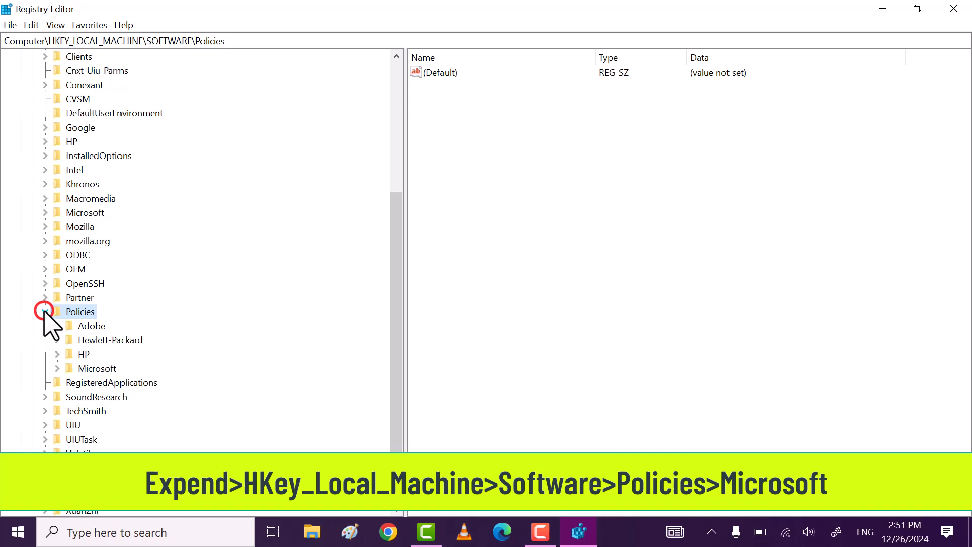
{"action": "left_click", "coordinate": [90, 369]}
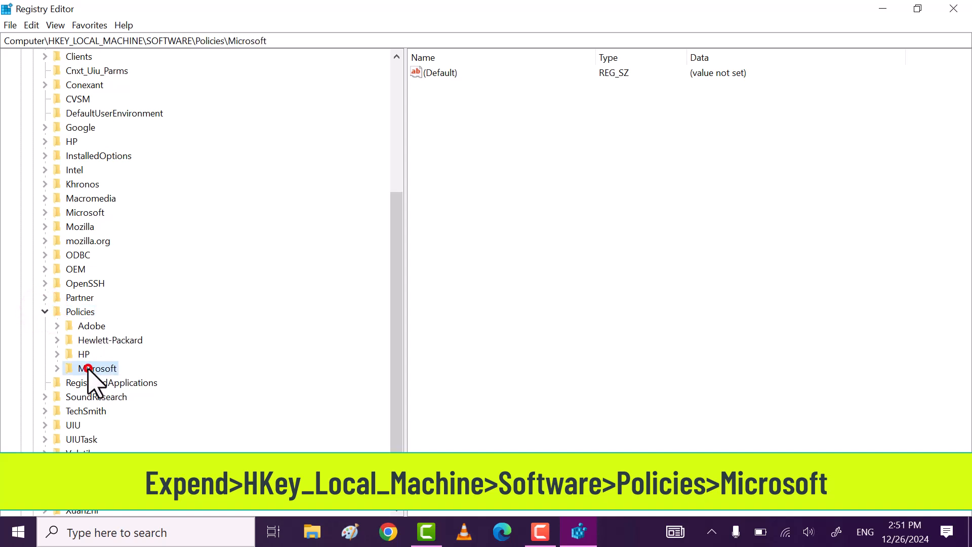
{"action": "left_click", "coordinate": [57, 368]}
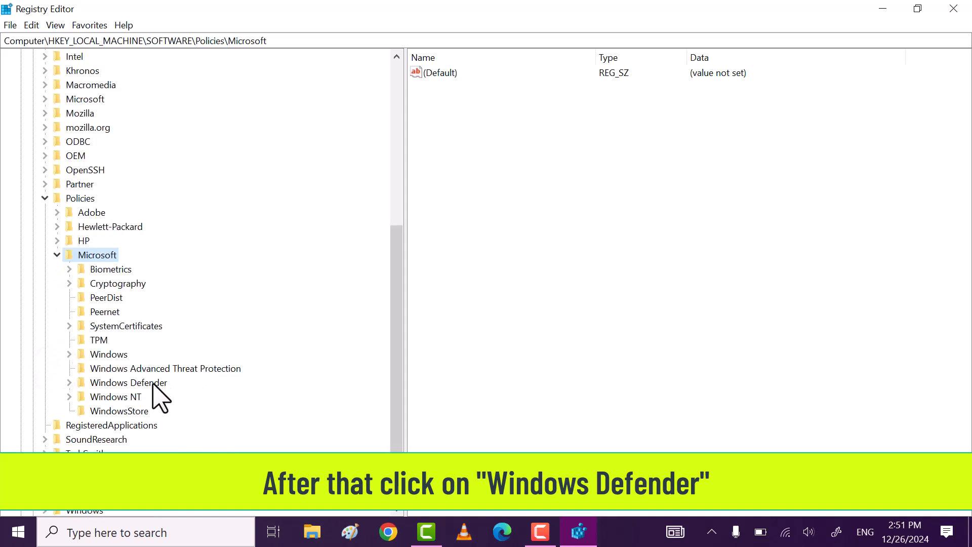
{"action": "left_click", "coordinate": [154, 383]}
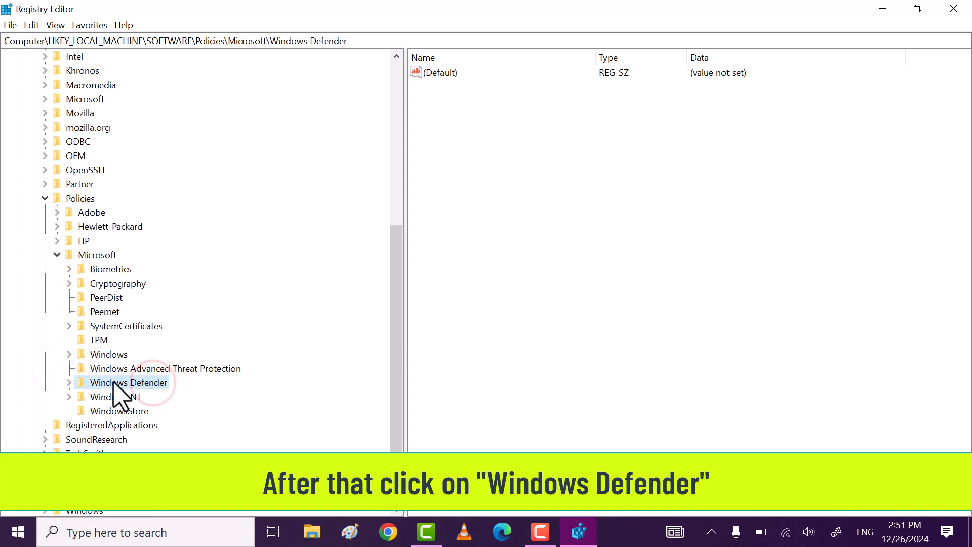
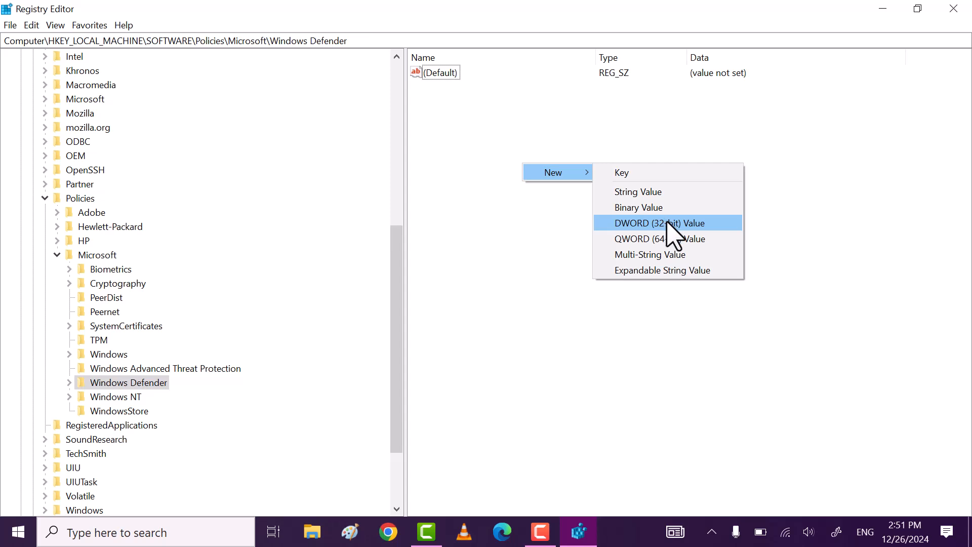
Create a DWORD (32-bit) value named DisableAntiSpyware with data 1 in the Windows Defender key
{"action": "left_click", "coordinate": [667, 223]}
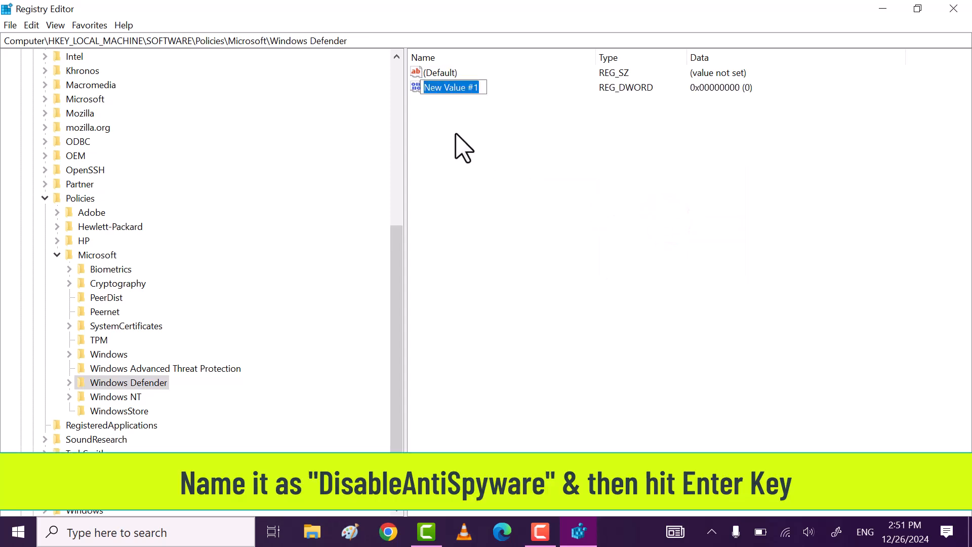
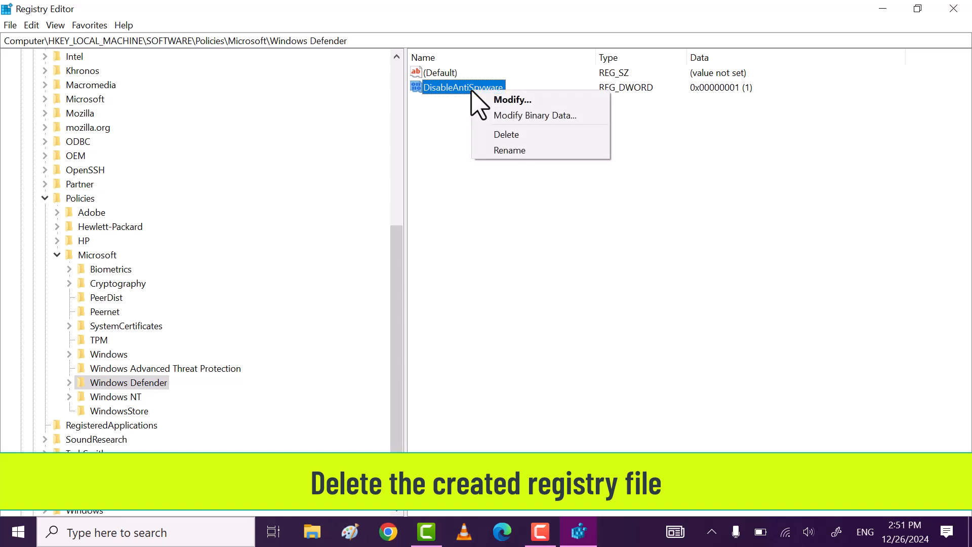
Permanently delete the DisableAntiSpyware value from the Windows Defender key and close Registry Editor
{"action": "left_click", "coordinate": [549, 134]}
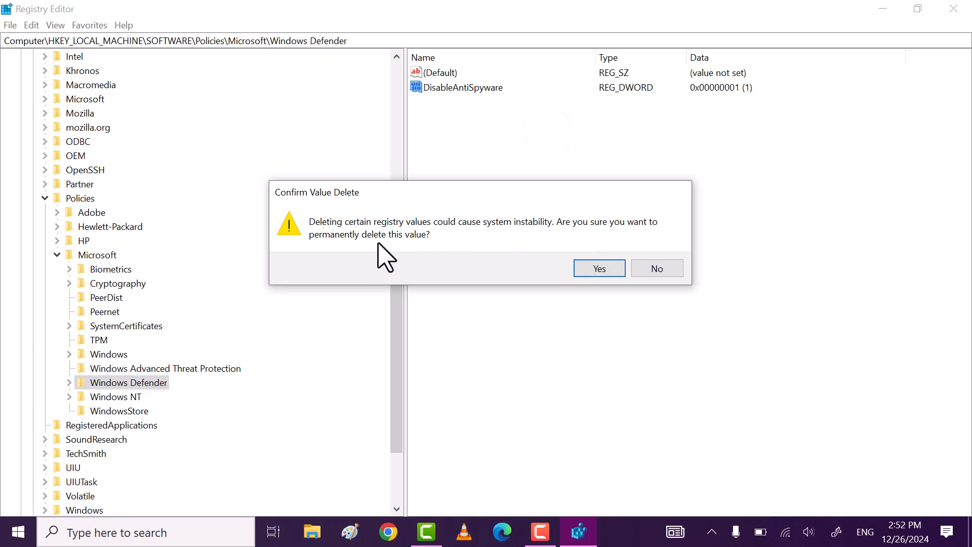
{"action": "left_click", "coordinate": [598, 269]}
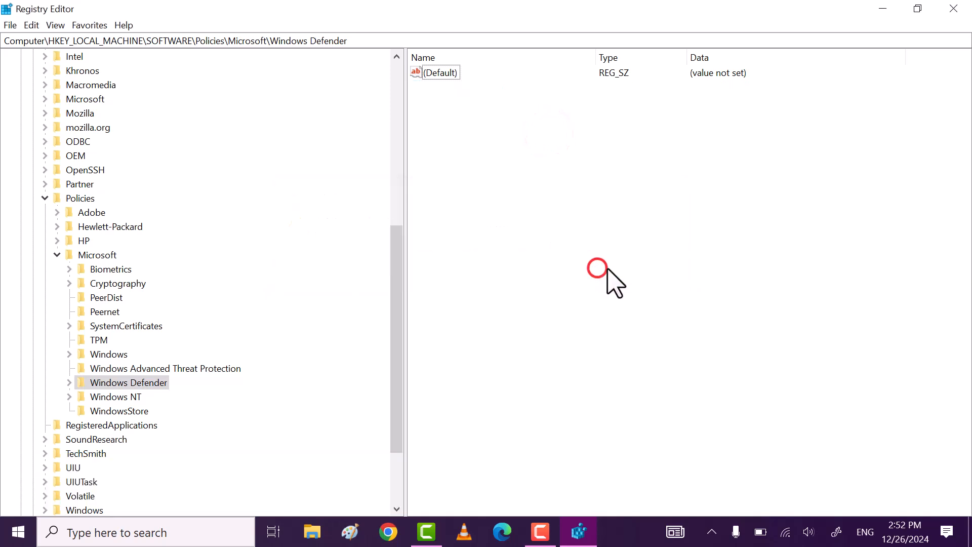
{"action": "left_click", "coordinate": [952, 9]}
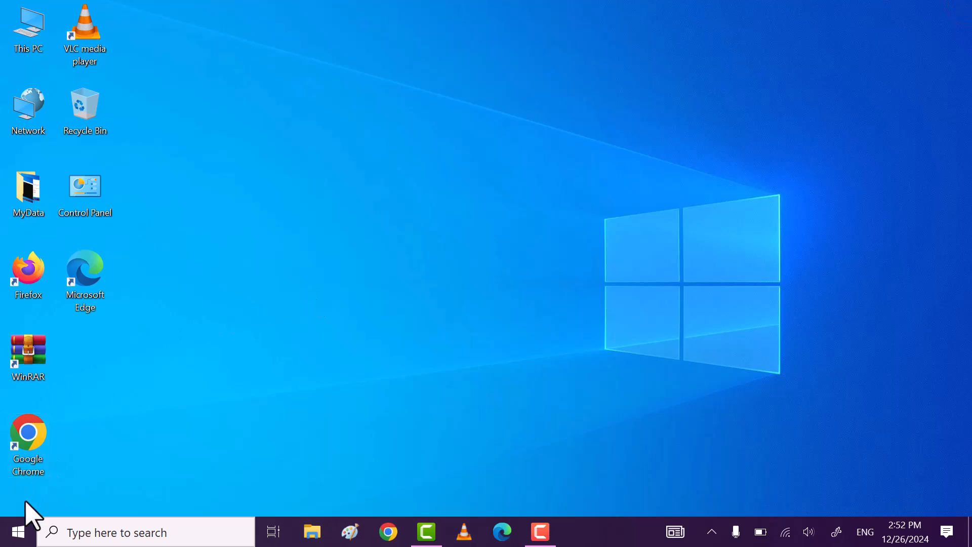
Open the Virus & threat protection page of Windows Security through the Update & Security section of Windows Settings
{"action": "left_click", "coordinate": [20, 532]}
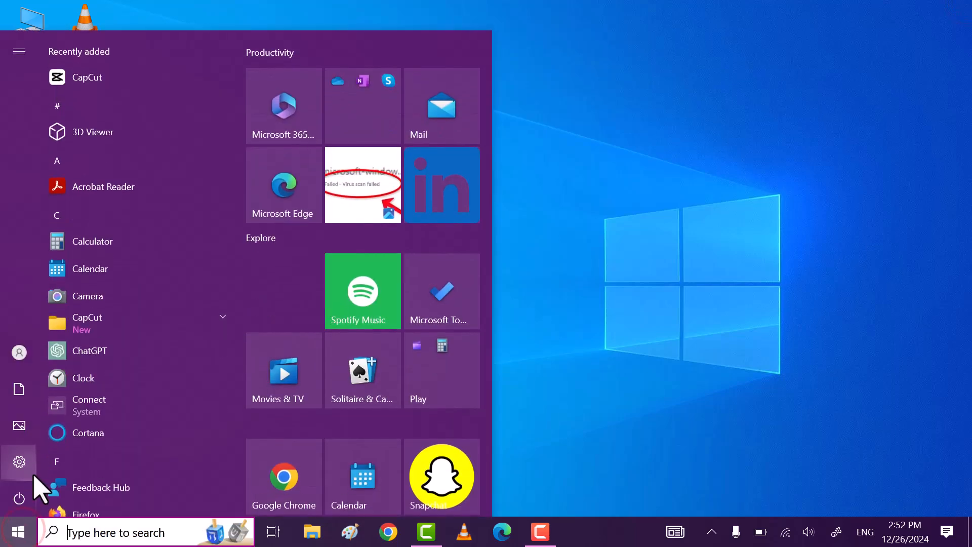
{"action": "mouse_move", "coordinate": [113, 466]}
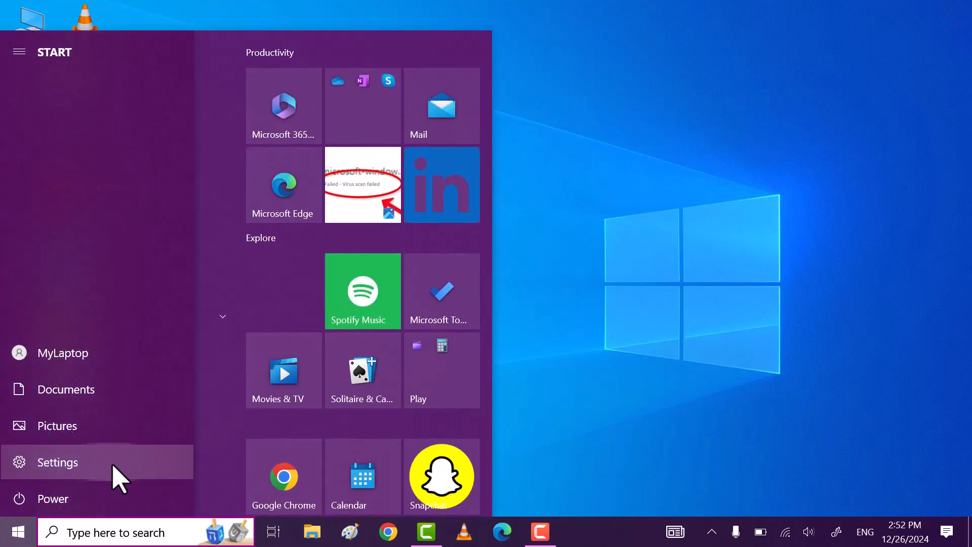
{"action": "left_click", "coordinate": [112, 462]}
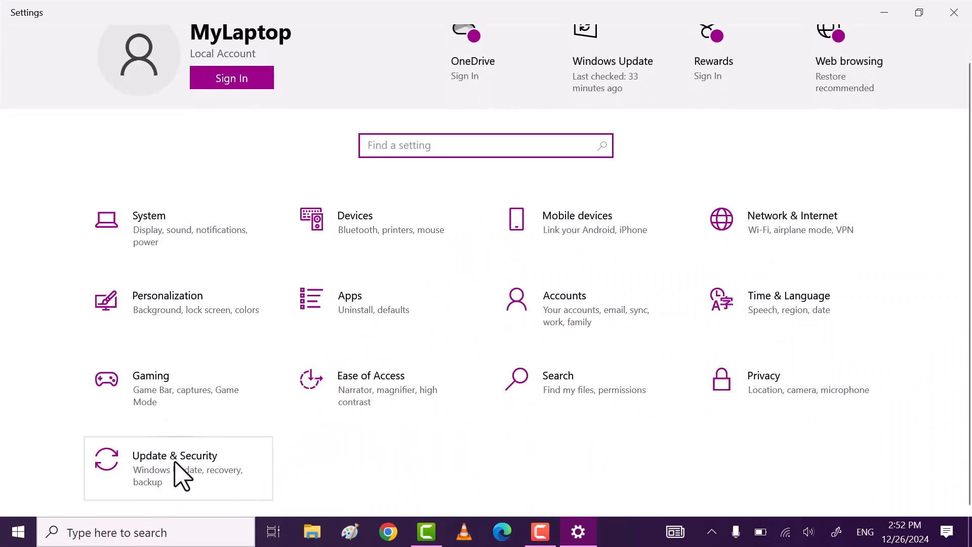
{"action": "left_click", "coordinate": [174, 460]}
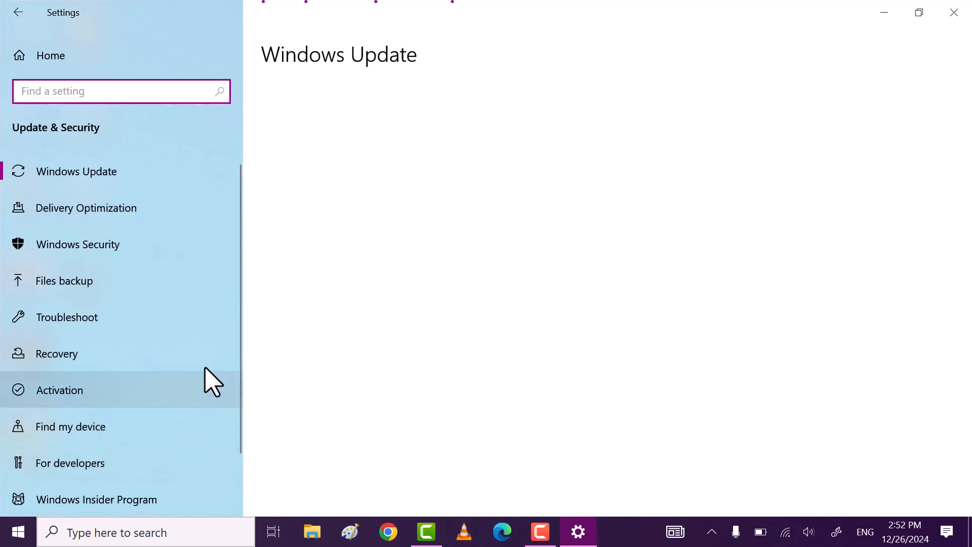
{"action": "left_click", "coordinate": [149, 244]}
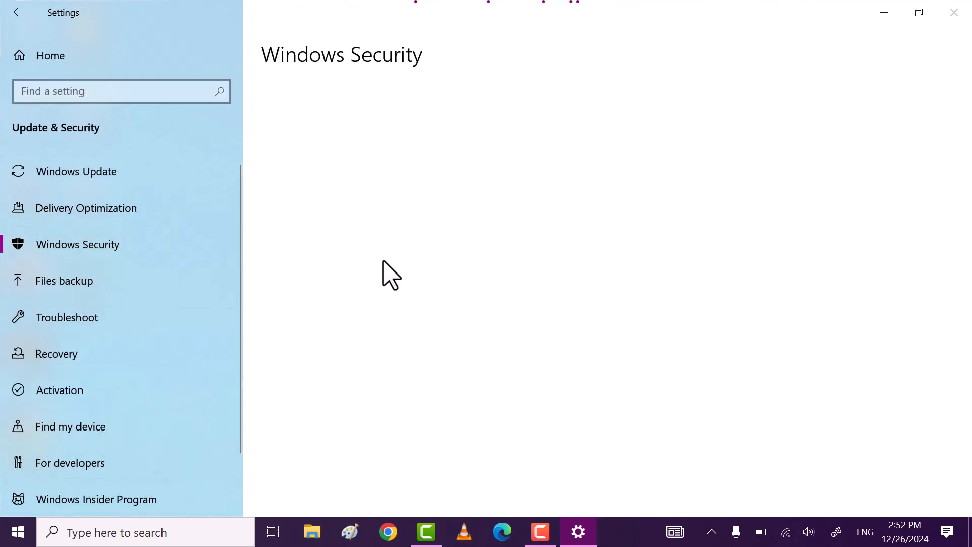
{"action": "left_click", "coordinate": [344, 215]}
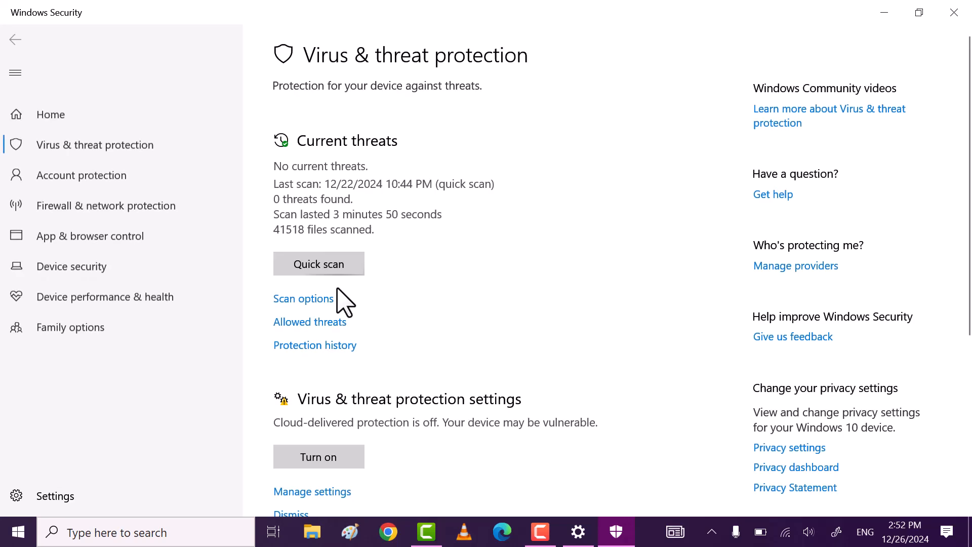
Turn on cloud-delivered protection, allow Windows Security to make changes to the device, and close the Windows Security and Settings windows
{"action": "scroll", "coordinate": [354, 354], "scroll_direction": "down", "scroll_amount": 4}
{"action": "scroll", "coordinate": [374, 374], "scroll_direction": "down", "scroll_amount": 1}
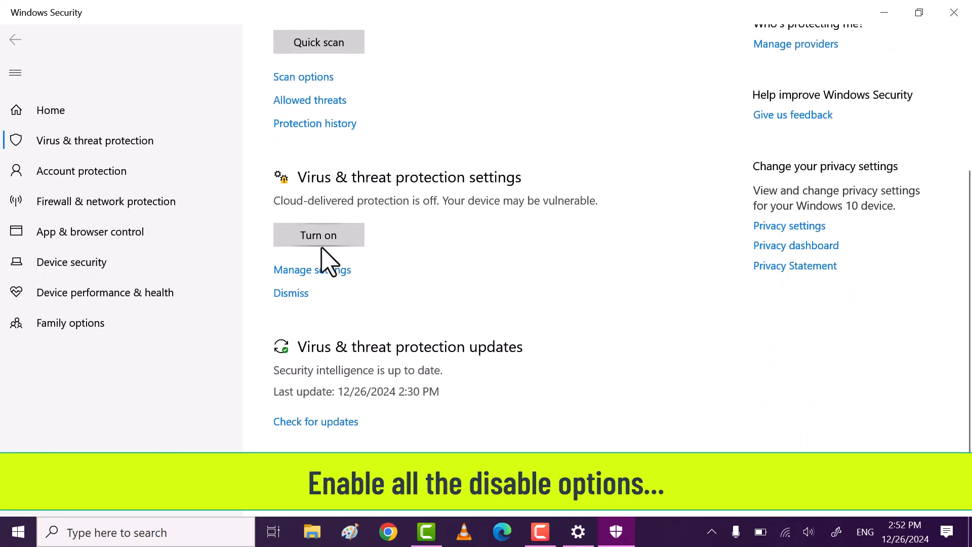
{"action": "left_click", "coordinate": [321, 236]}
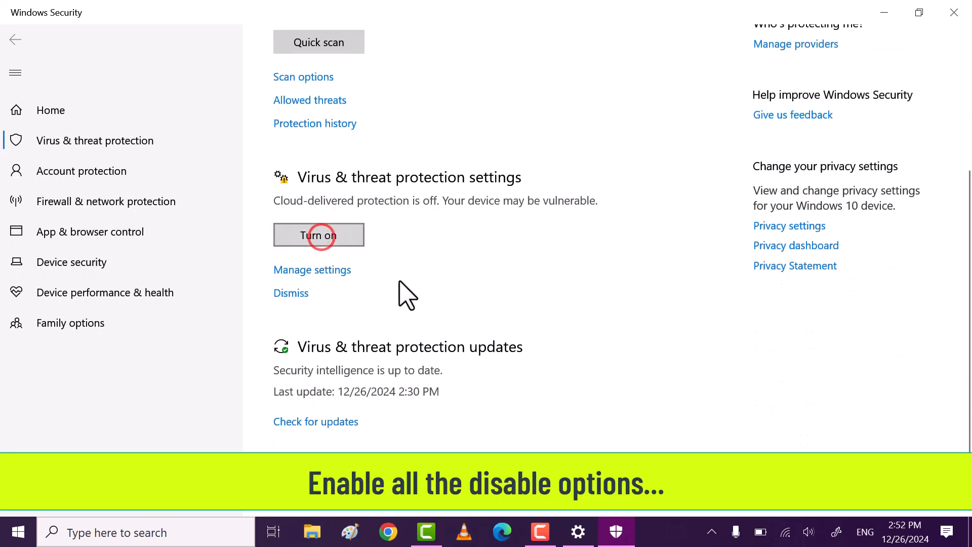
{"action": "left_click", "coordinate": [418, 360]}
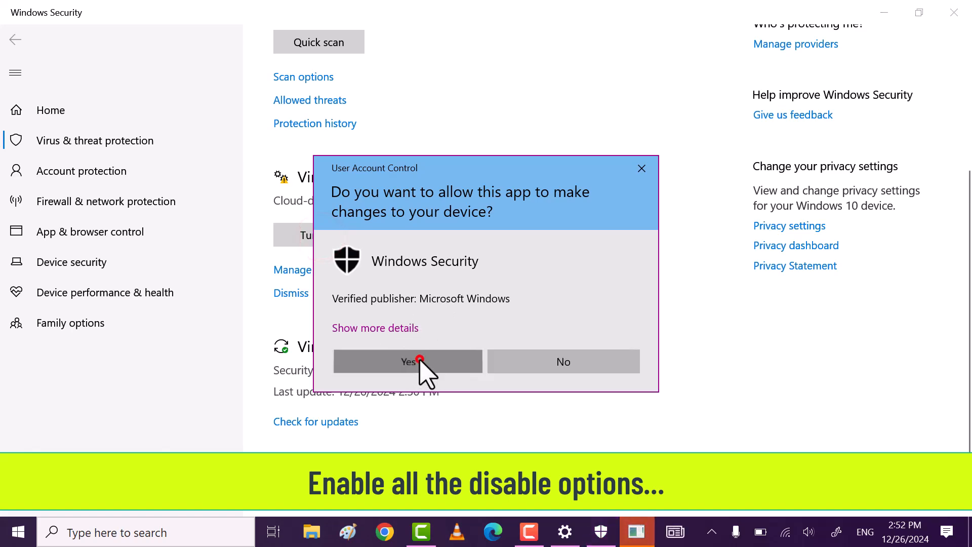
{"action": "left_click", "coordinate": [954, 12]}
{"action": "left_click", "coordinate": [953, 13]}
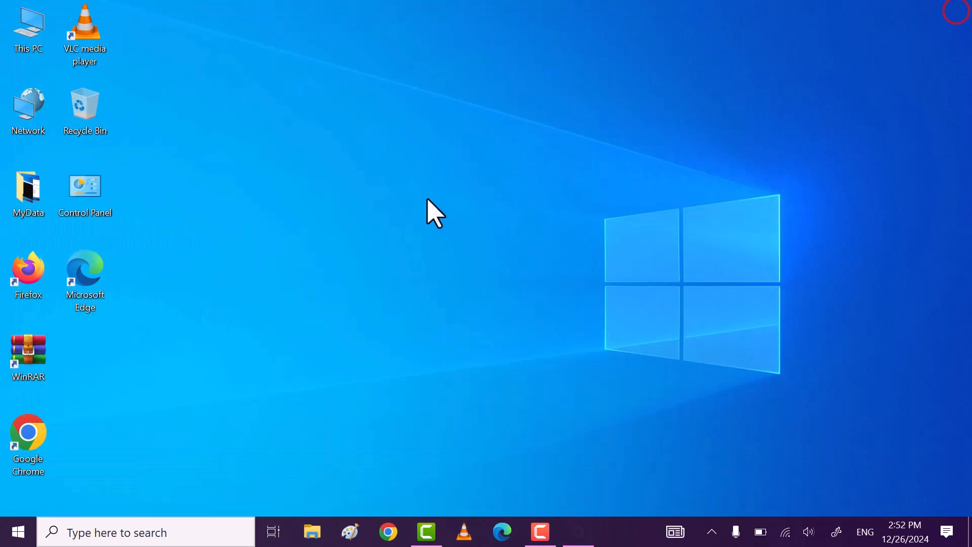